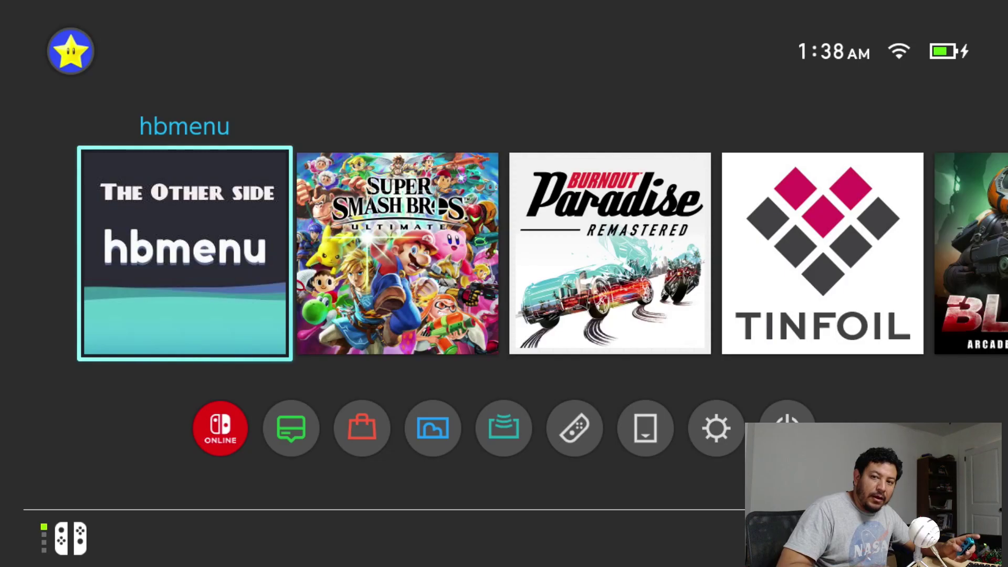
Open the Switch's System Settings from the HOME shortcuts and go to the System section
{"action": "key", "text": "Down"}
{"action": "key", "text": "Right"}
{"action": "key", "text": "Right"}
{"action": "key", "text": "Right"}
{"action": "key", "text": "Right"}
{"action": "key", "text": "Right"}
{"action": "key", "text": "Right"}
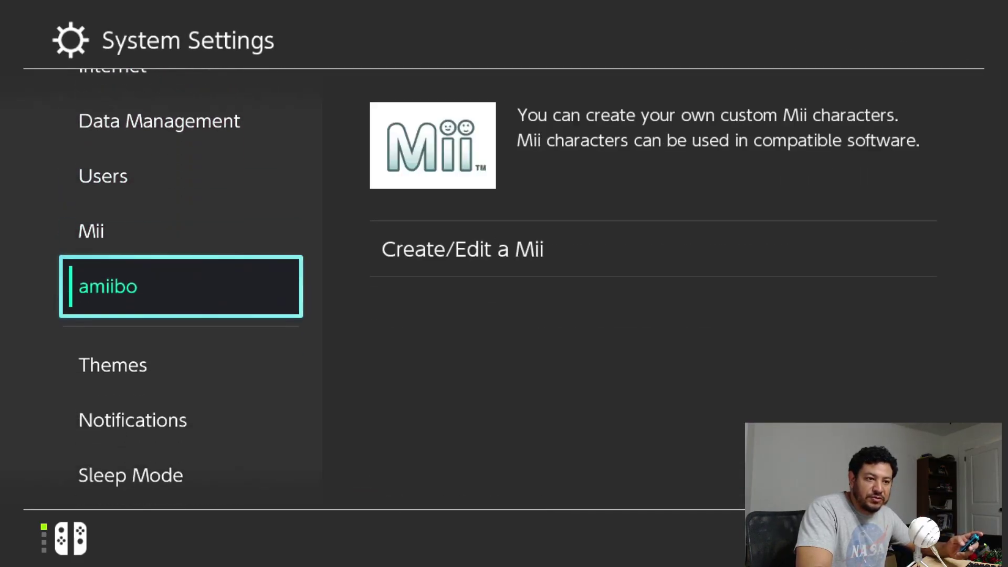
{"action": "key", "text": "Down"}
{"action": "key", "text": "Right"}
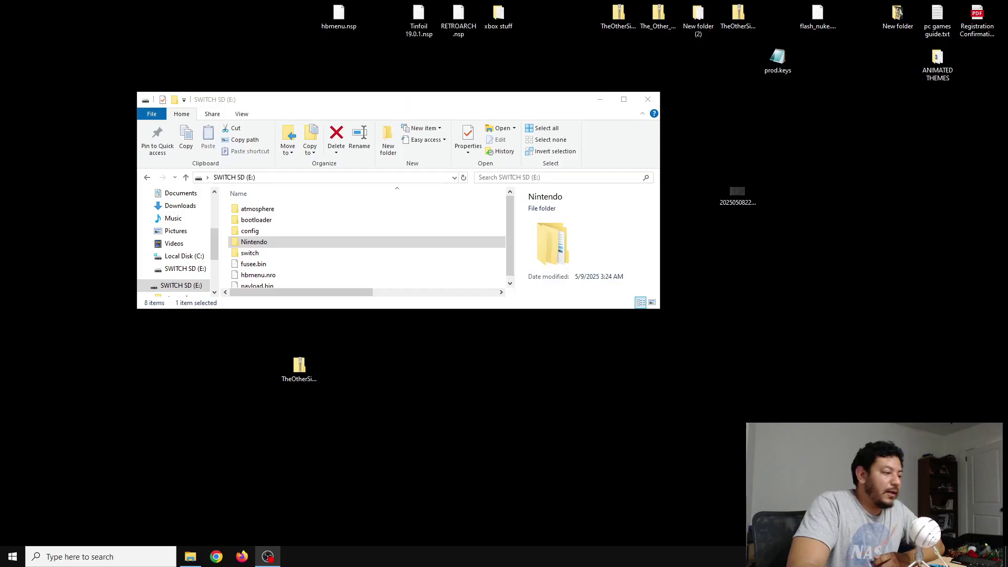
{"action": "left_click", "coordinate": [359, 99]}
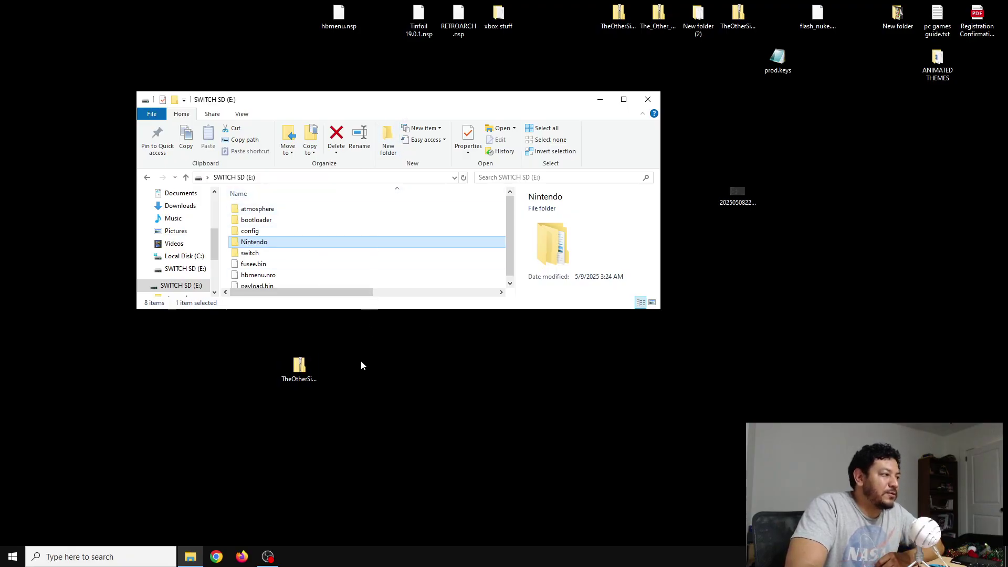
{"action": "left_click", "coordinate": [299, 367]}
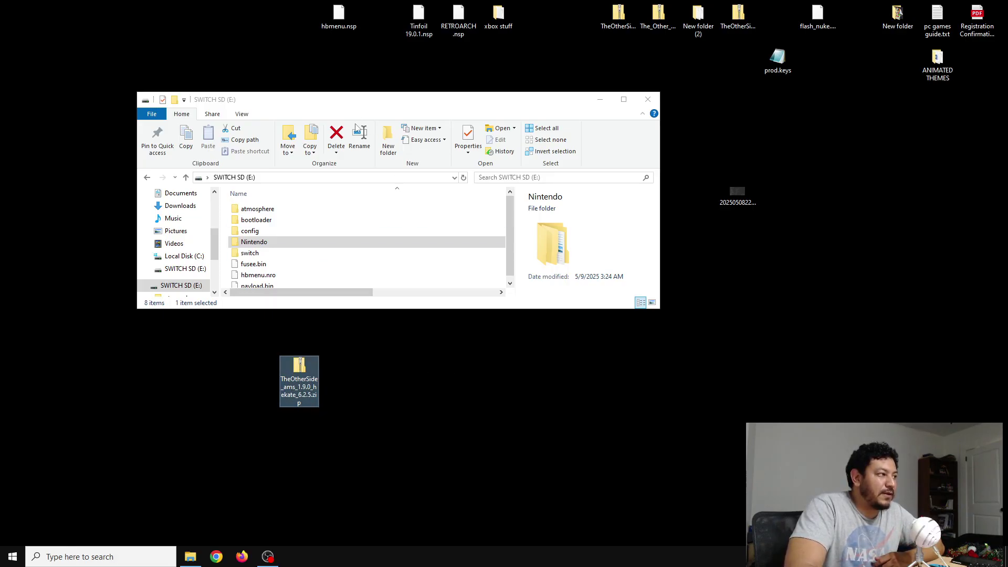
{"action": "left_click", "coordinate": [408, 103]}
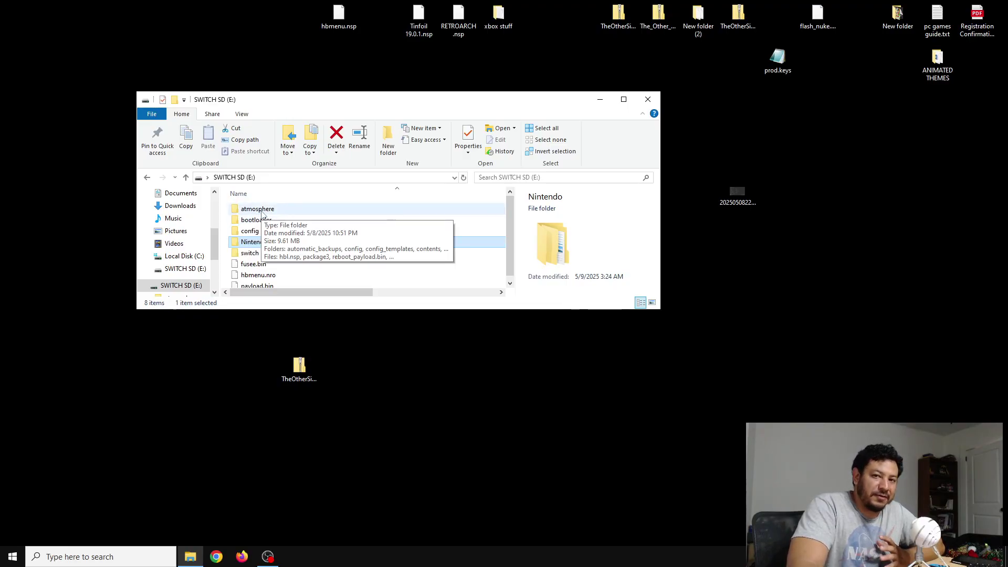
Back up the SD card's atmosphere 'contents' folder to the desktop
{"action": "double_click", "coordinate": [262, 212]}
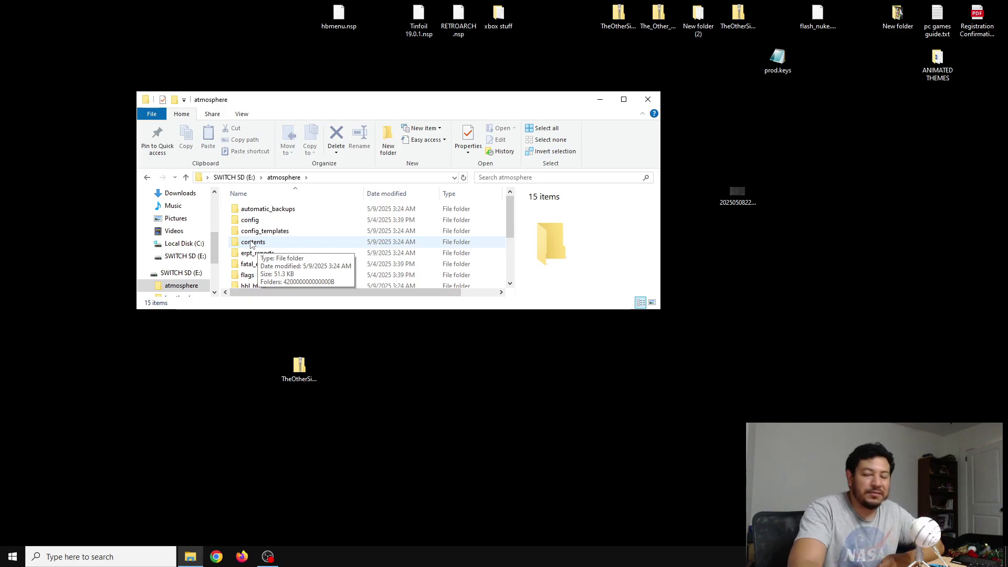
{"action": "left_click_drag", "start_coordinate": [251, 244], "coordinate": [554, 423]}
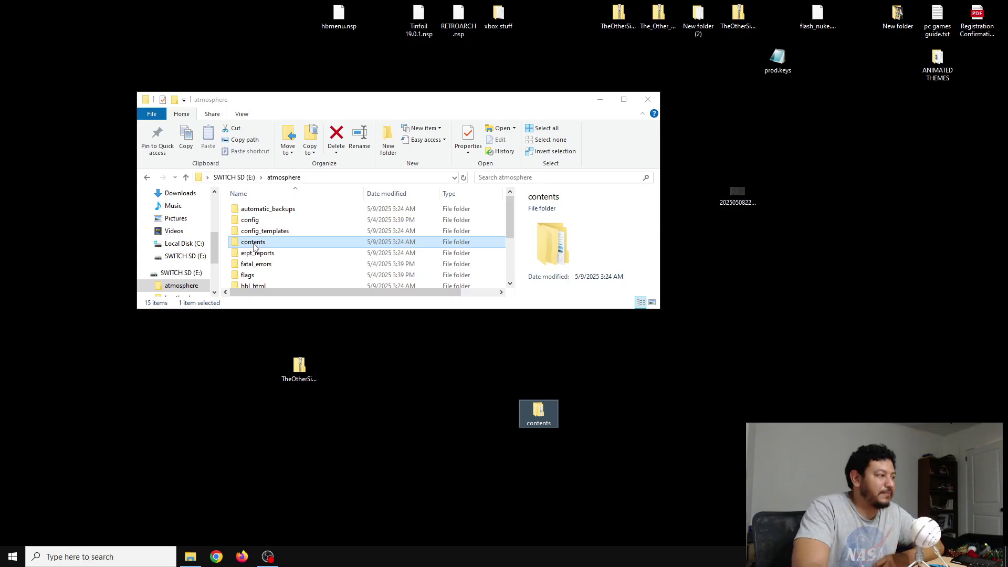
{"action": "left_click", "coordinate": [147, 177]}
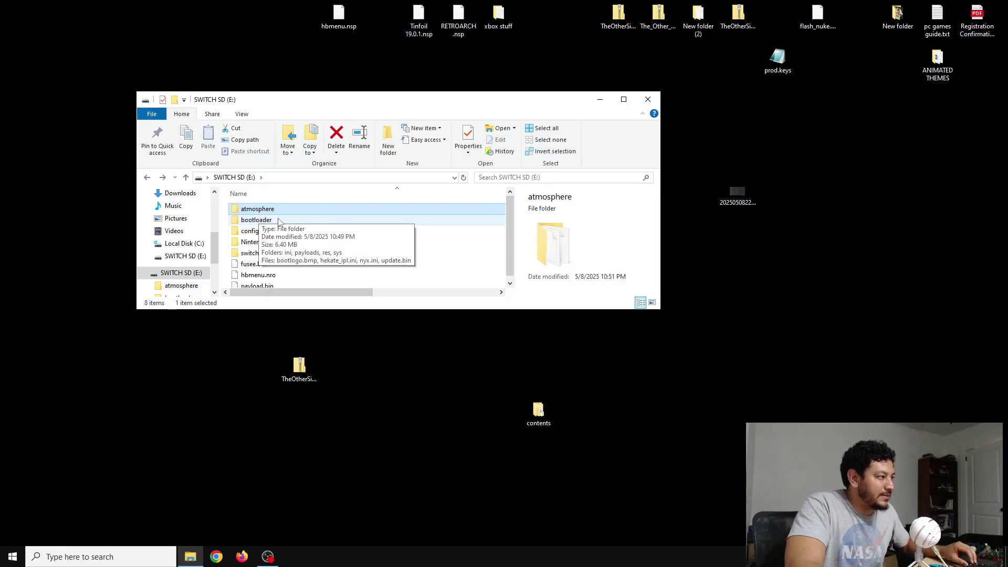
Delete the atmosphere and bootloader folders from the SWITCH SD (E:) root
{"action": "left_click", "coordinate": [250, 225], "text": "ctrl"}
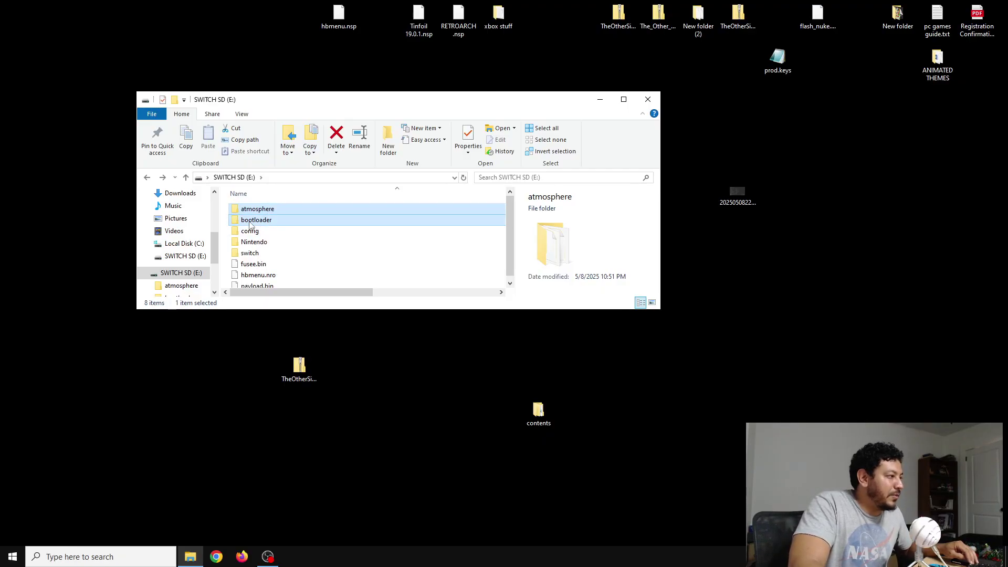
{"action": "key", "text": "Delete"}
{"action": "key", "text": "Return"}
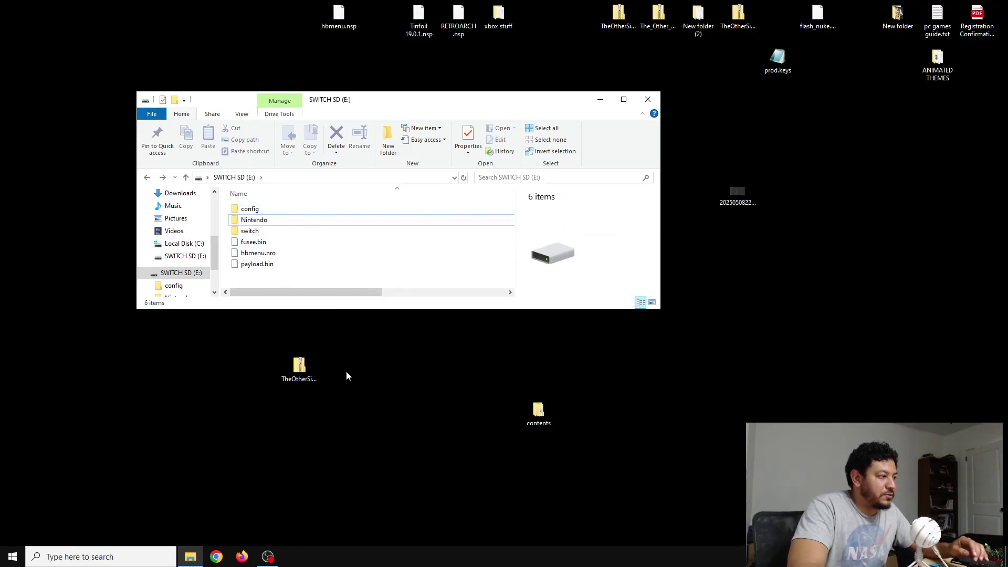
Open TheOtherSide_ams_1.9.0_hekate_6.2.5.zip from the desktop with 7-Zip's Open archive
{"action": "left_click", "coordinate": [298, 377]}
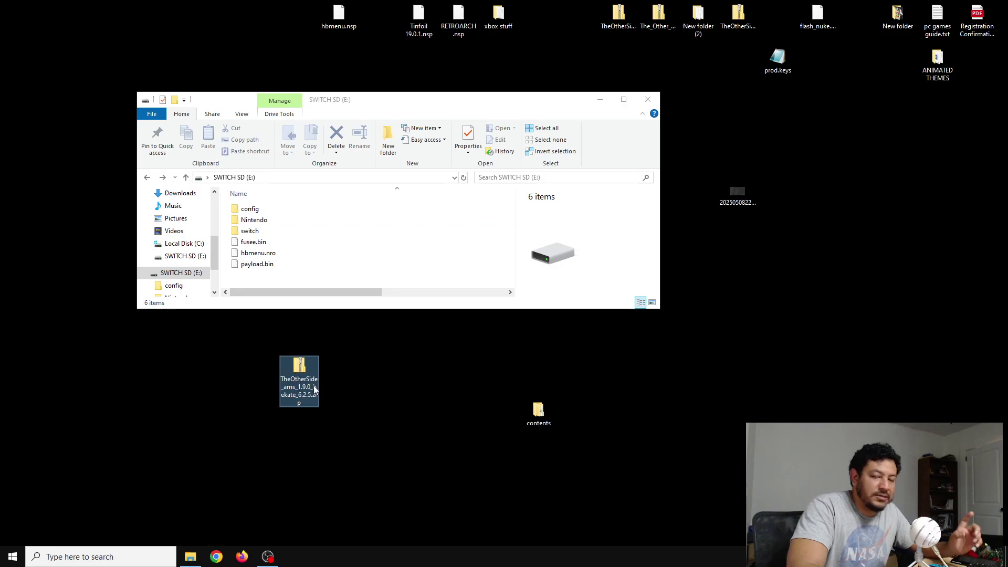
{"action": "right_click", "coordinate": [301, 388]}
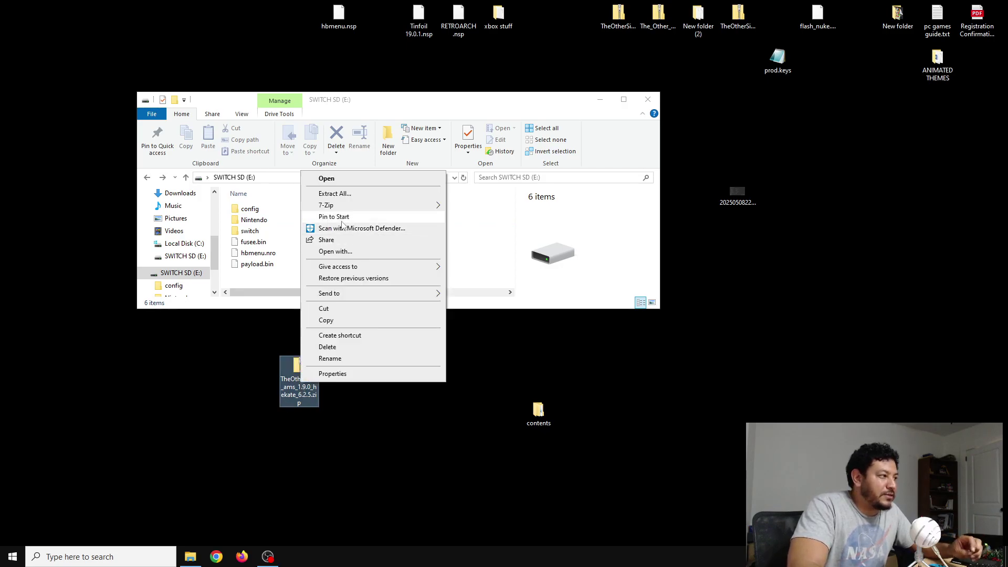
{"action": "mouse_move", "coordinate": [383, 209]}
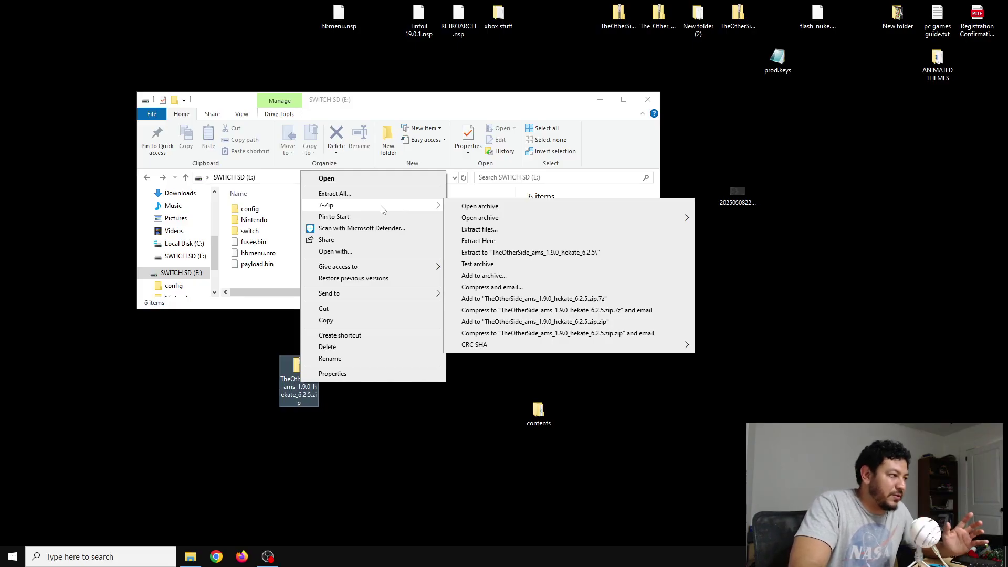
{"action": "left_click", "coordinate": [474, 207]}
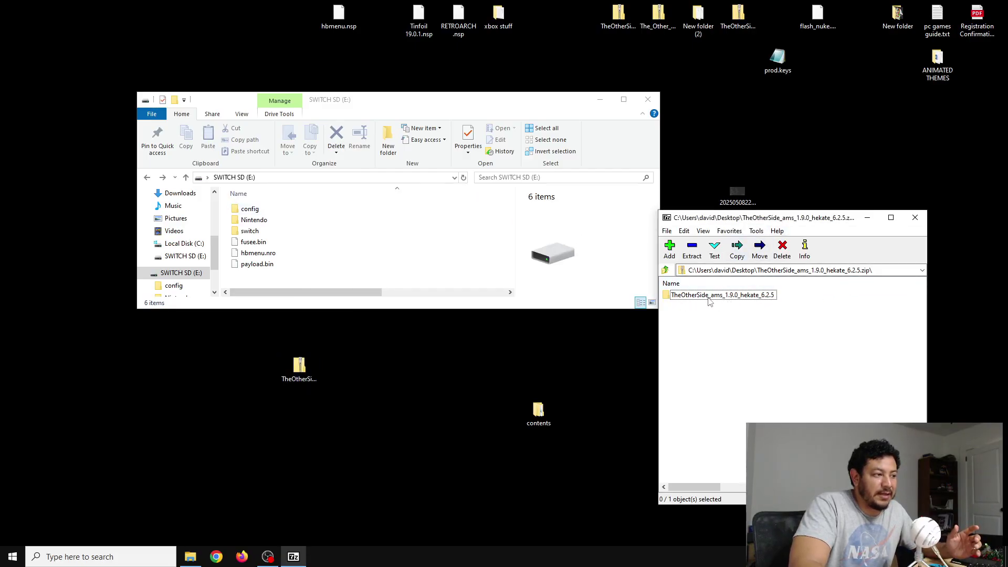
Copy all eight items of the TheOtherSide_ams_1.9.0_hekate_6.2.5 folder onto SWITCH SD (E:)
{"action": "double_click", "coordinate": [690, 295]}
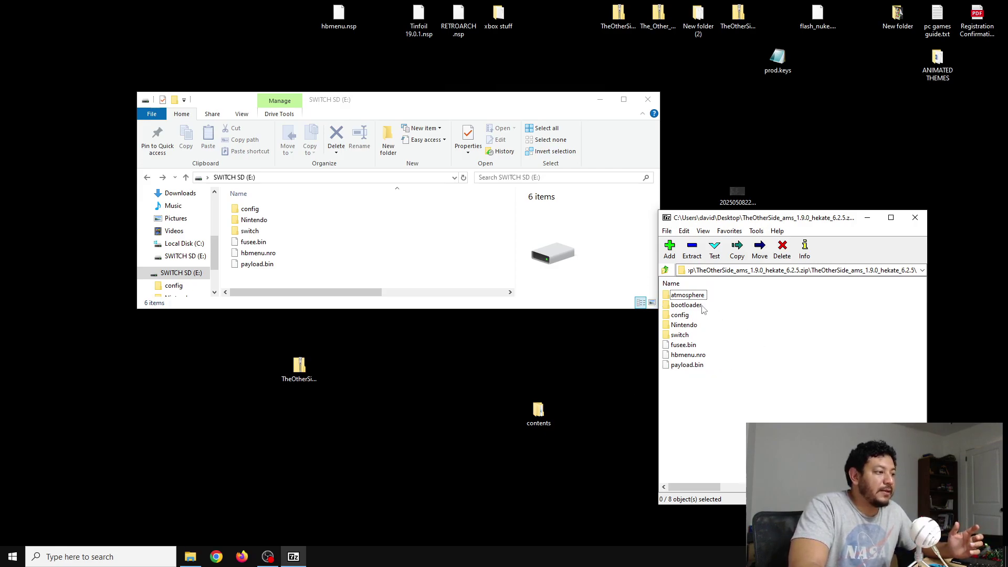
{"action": "left_click", "coordinate": [684, 297]}
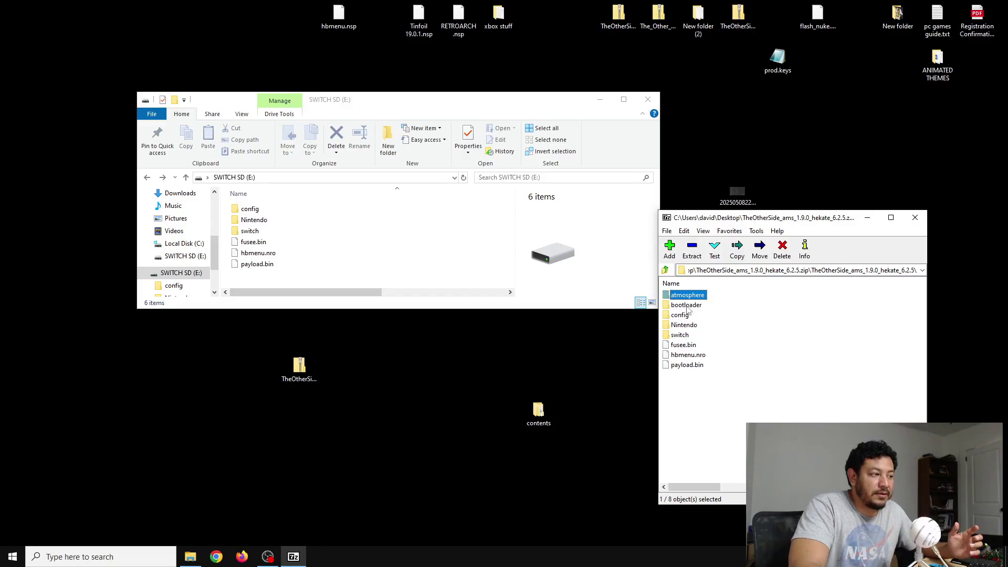
{"action": "left_click", "coordinate": [688, 307]}
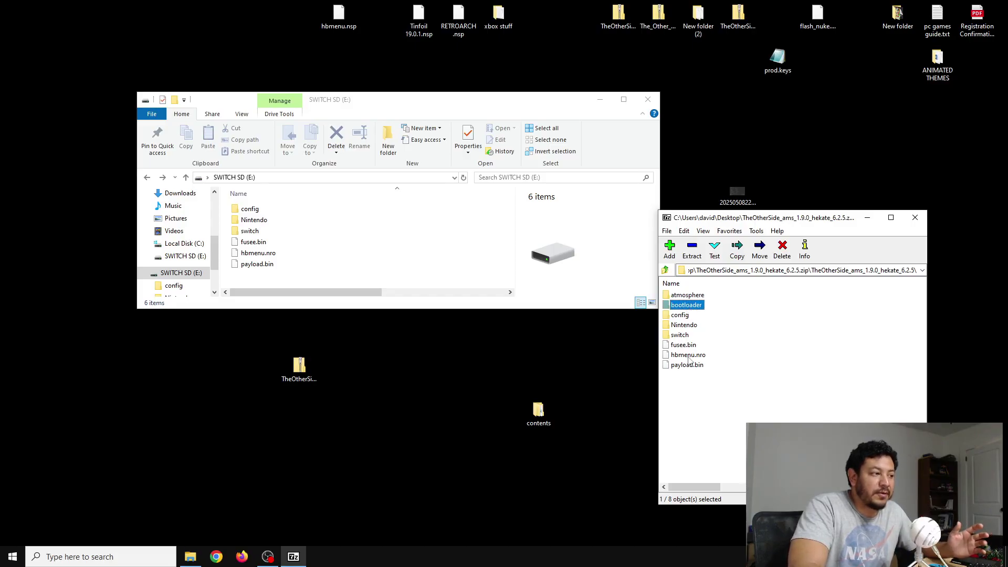
{"action": "left_click_drag", "start_coordinate": [734, 395], "coordinate": [663, 299]}
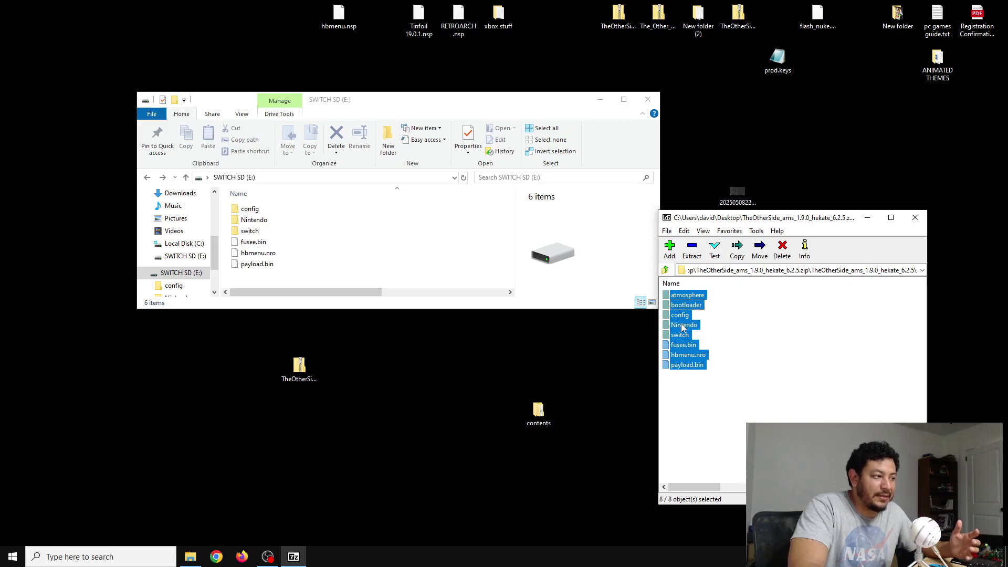
{"action": "left_click_drag", "start_coordinate": [682, 323], "coordinate": [282, 280]}
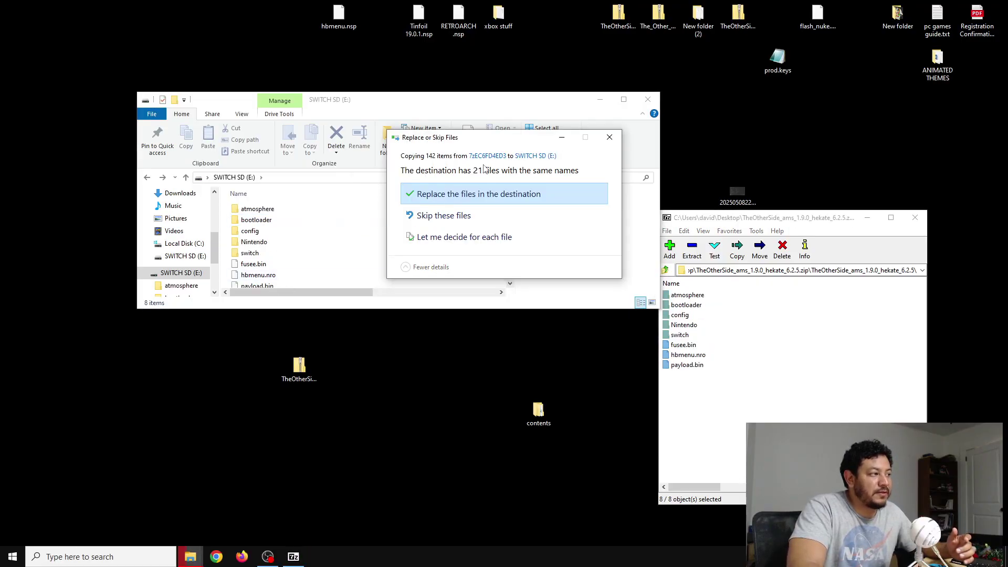
Overwrite the 21 same-named files on the card and compare payload.bin with the archive copy
{"action": "left_click", "coordinate": [437, 197]}
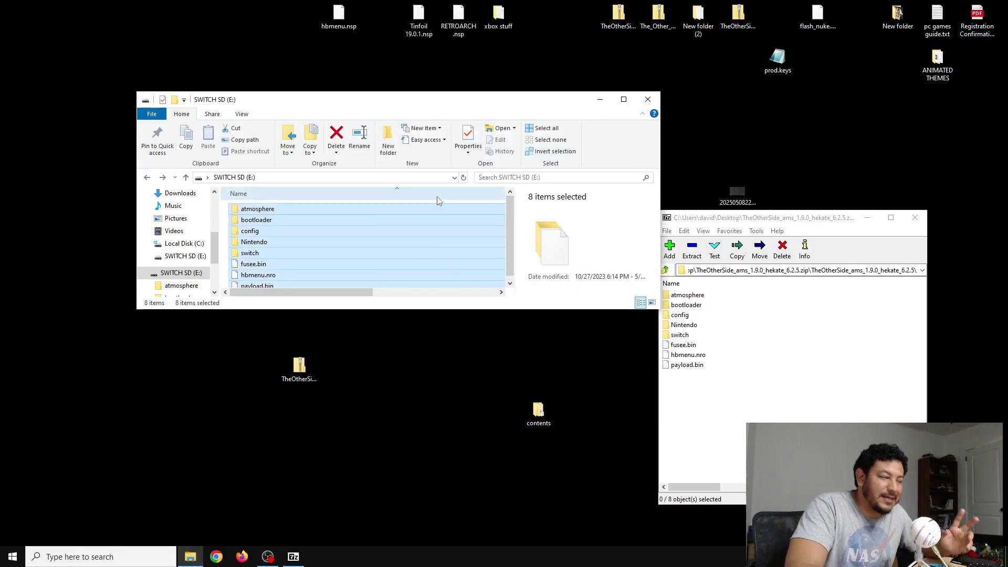
{"action": "left_click", "coordinate": [224, 217]}
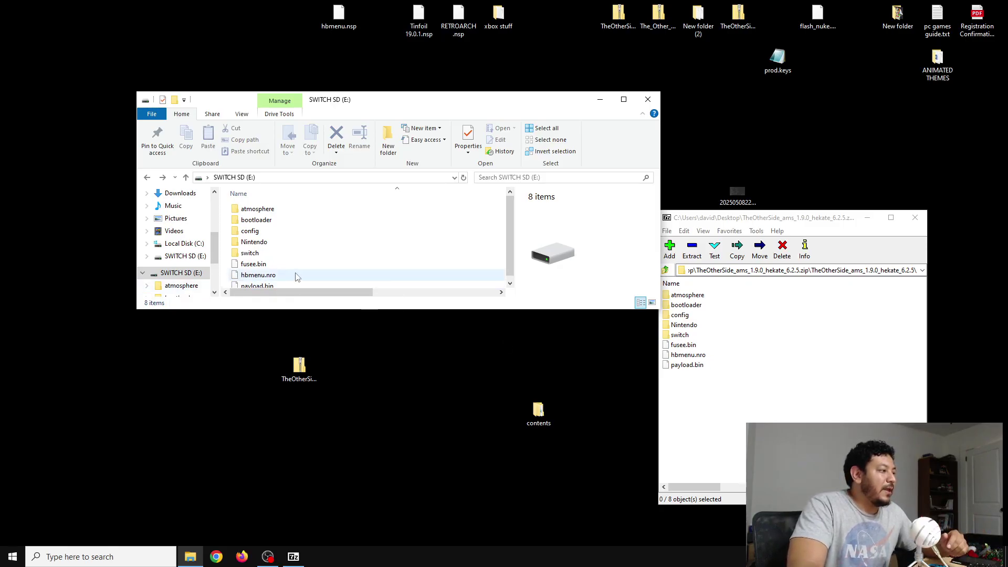
{"action": "left_click", "coordinate": [689, 365]}
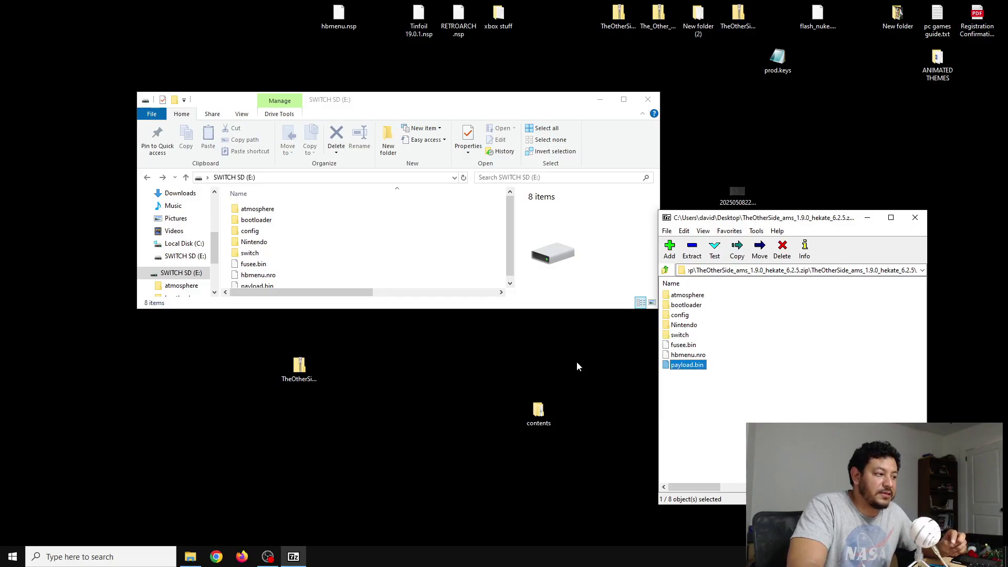
{"action": "scroll", "coordinate": [251, 265], "scroll_direction": "down", "scroll_amount": 1}
{"action": "left_click", "coordinate": [251, 284]}
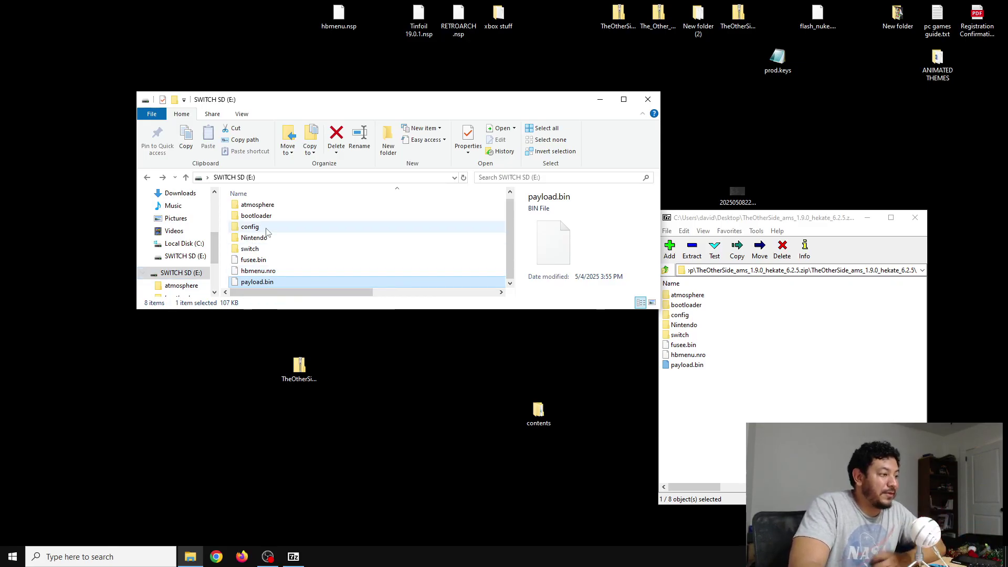
Look through the SD card's atmosphere folder, then return to the SWITCH SD (E:) root
{"action": "double_click", "coordinate": [257, 207]}
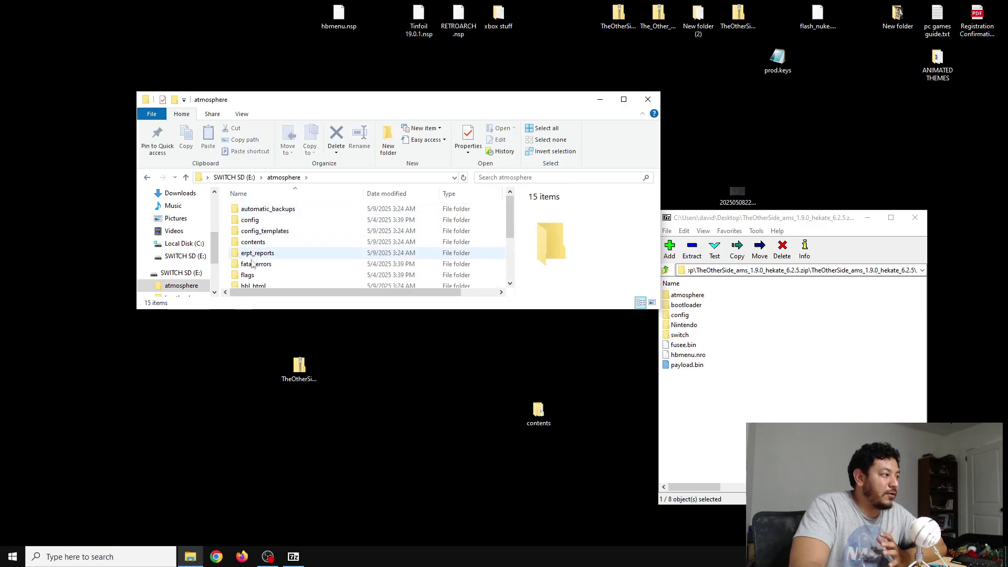
{"action": "scroll", "coordinate": [251, 273], "scroll_direction": "down", "scroll_amount": 1}
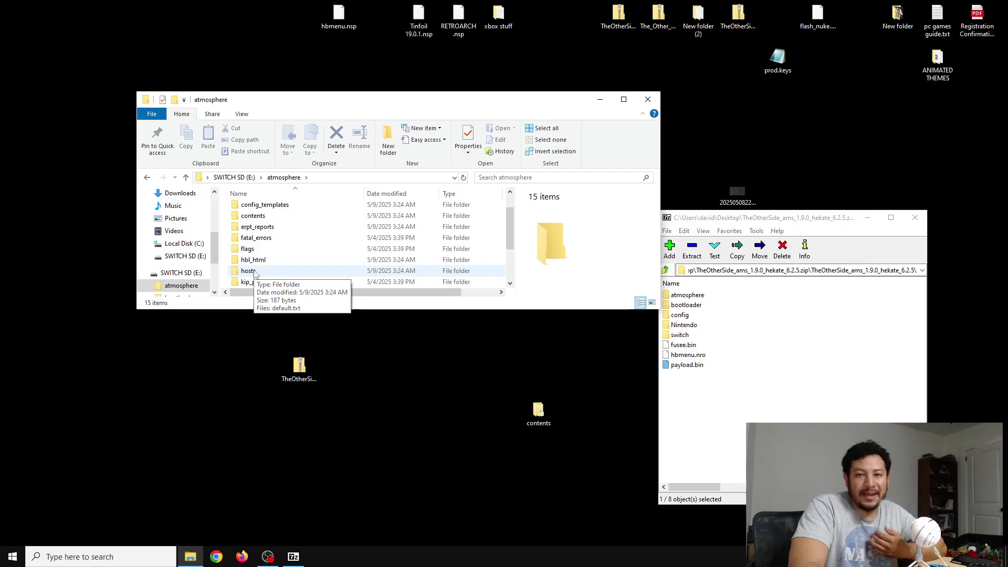
{"action": "left_click", "coordinate": [147, 179]}
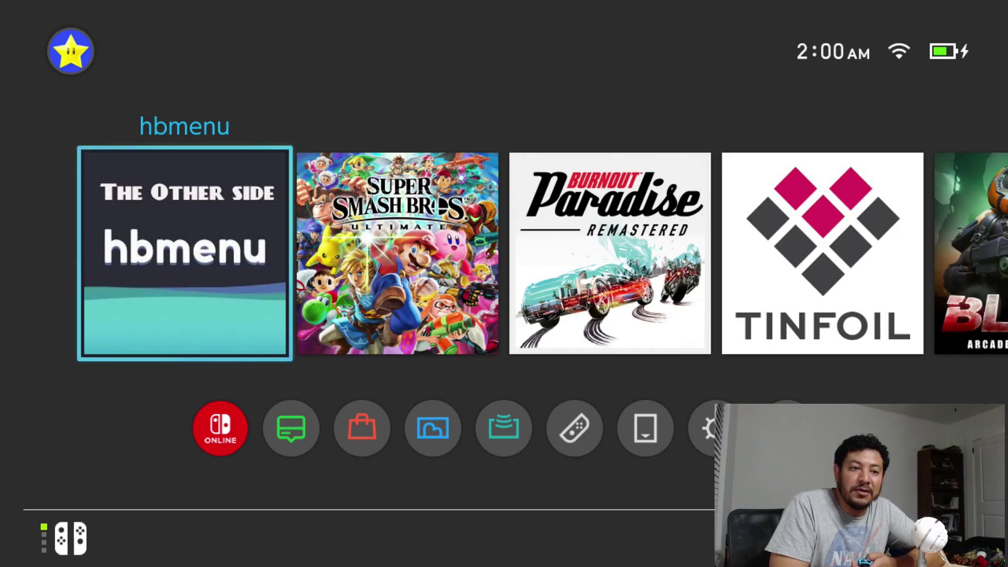
Open System Settings > System to confirm firmware 20.0.1 with AMS 1.9.0
{"action": "key", "text": "Down"}
{"action": "key", "text": "Right"}
{"action": "key", "text": "Right"}
{"action": "key", "text": "Right"}
{"action": "key", "text": "Right"}
{"action": "key", "text": "Right"}
{"action": "key", "text": "Right"}
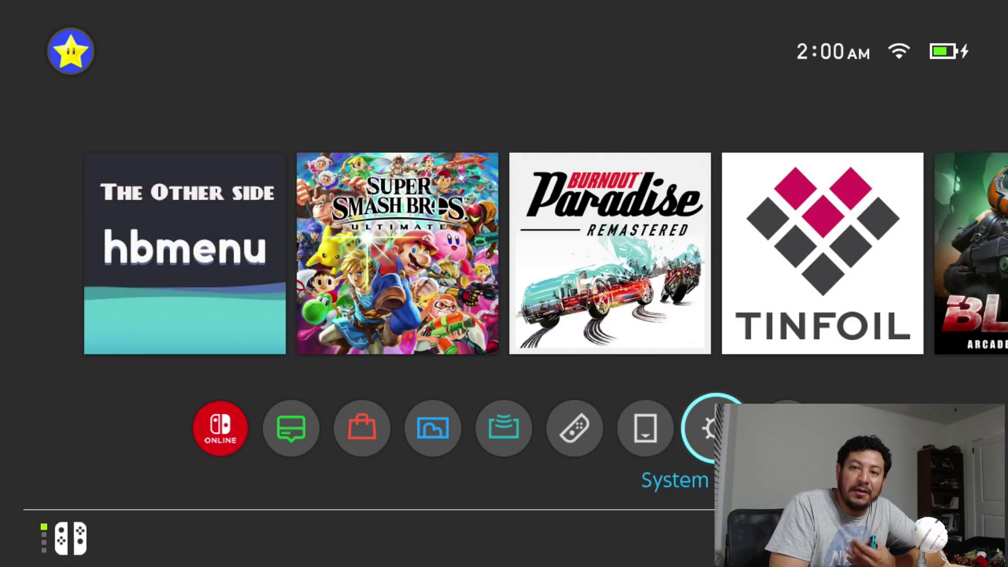
{"action": "key", "text": "Return"}
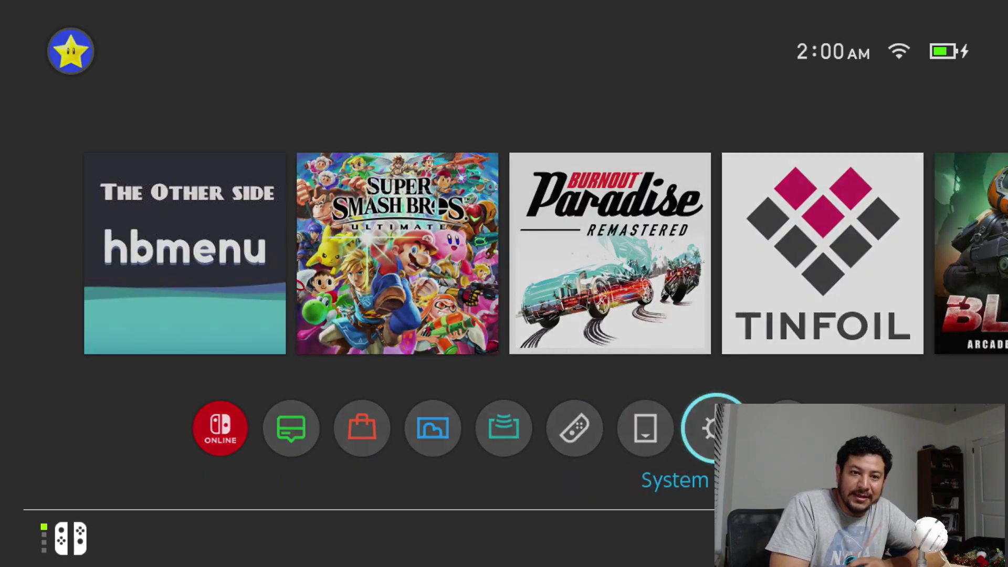
{"action": "key", "text": "Down"}
{"action": "key", "text": "Down"}
{"action": "key", "text": "Down"}
{"action": "key", "text": "Down"}
{"action": "key", "text": "Down"}
{"action": "key", "text": "Down"}
{"action": "key", "text": "Down"}
{"action": "key", "text": "Down"}
{"action": "key", "text": "Down"}
{"action": "key", "text": "Down"}
{"action": "key", "text": "Down"}
{"action": "key", "text": "Down"}
{"action": "key", "text": "Down"}
{"action": "key", "text": "Down"}
{"action": "key", "text": "Down"}
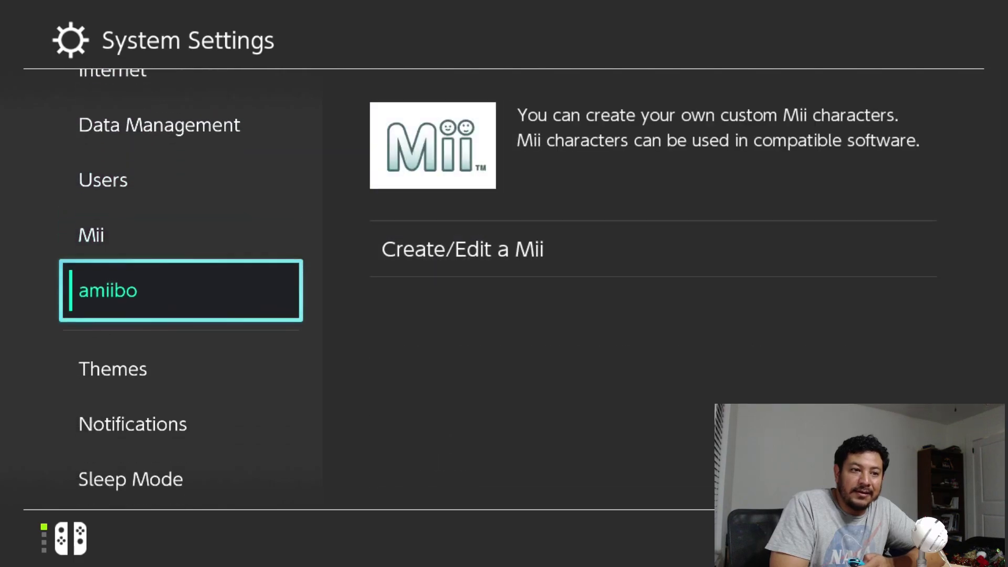
{"action": "key", "text": "Right"}
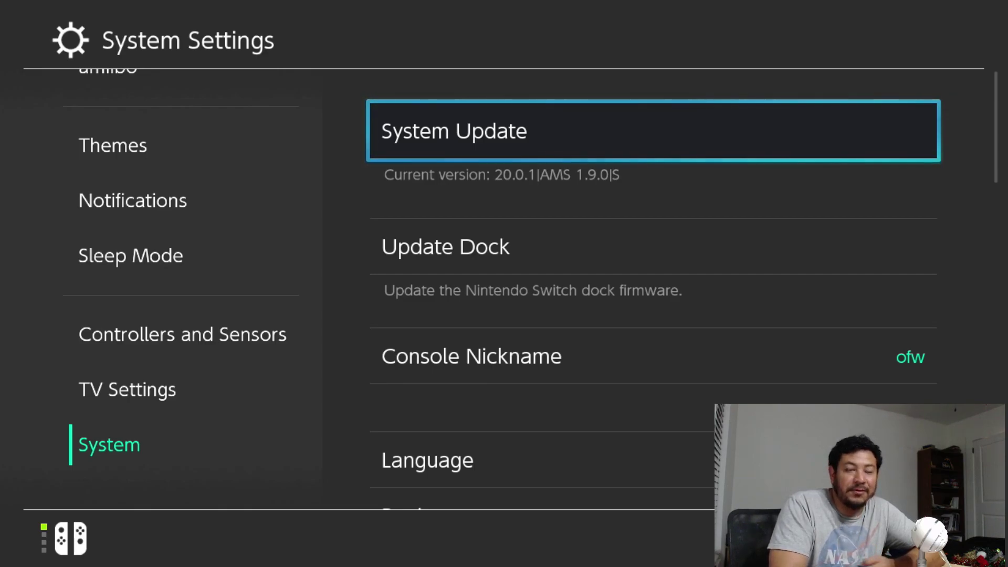
Browse the controller settings, then leave System Settings for the HOME menu
{"action": "key", "text": "Down"}
{"action": "key", "text": "Left"}
{"action": "key", "text": "Up"}
{"action": "key", "text": "Up"}
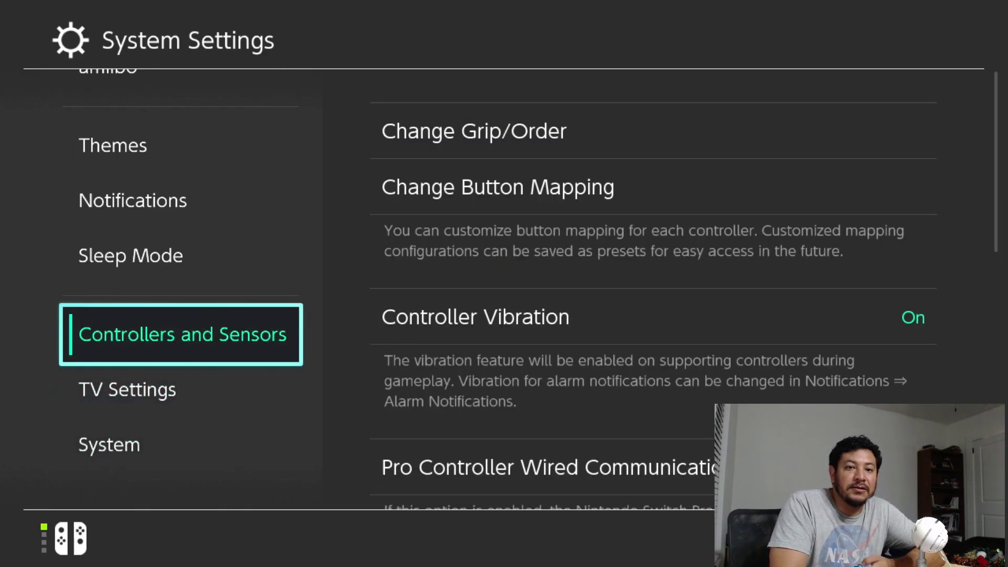
{"action": "key", "text": "Right"}
{"action": "key", "text": "Down"}
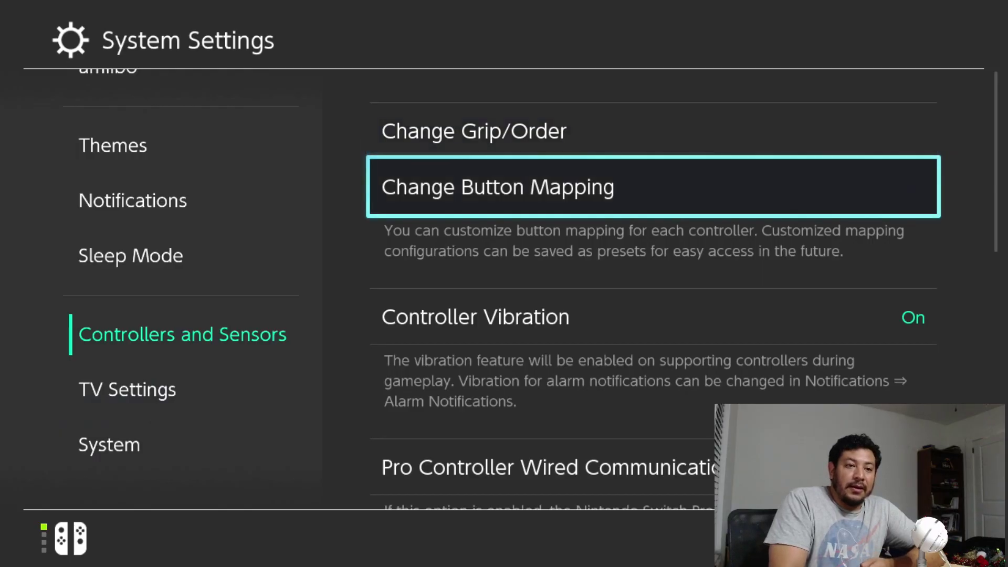
{"action": "key", "text": "Escape"}
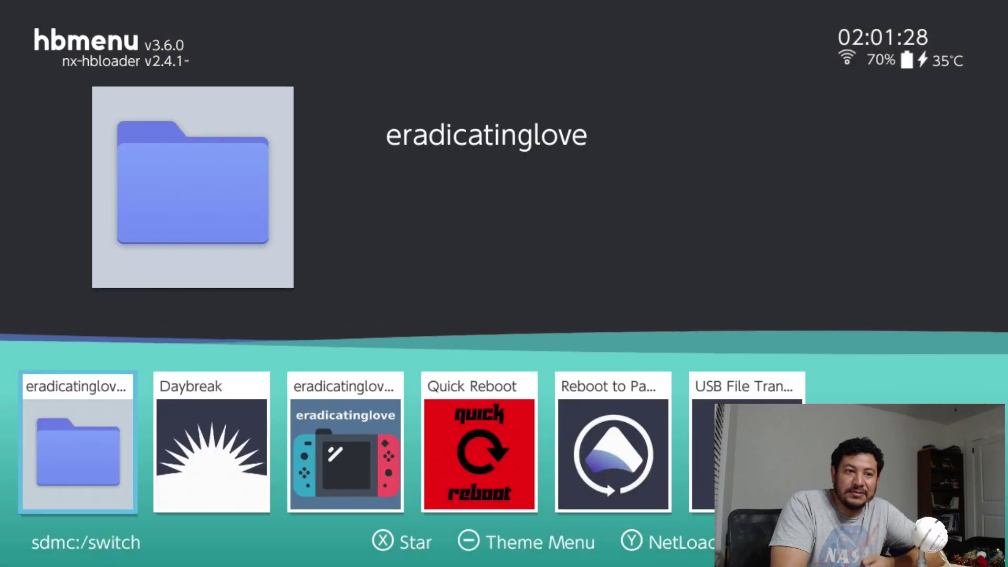
{"action": "key", "text": "Right"}
{"action": "key", "text": "Right"}
{"action": "key", "text": "Right"}
{"action": "key", "text": "Right"}
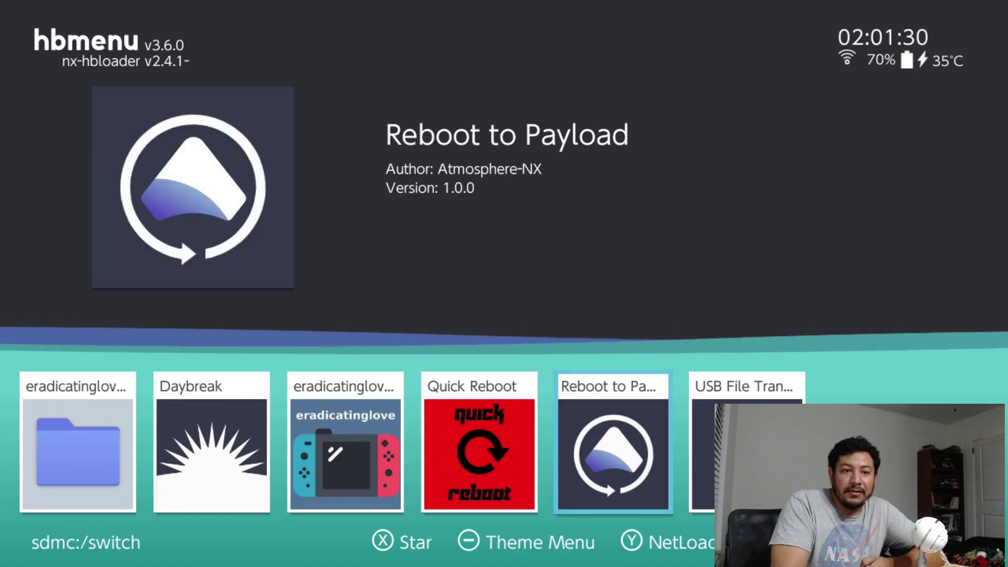
{"action": "key", "text": "Left"}
{"action": "key", "text": "Right"}
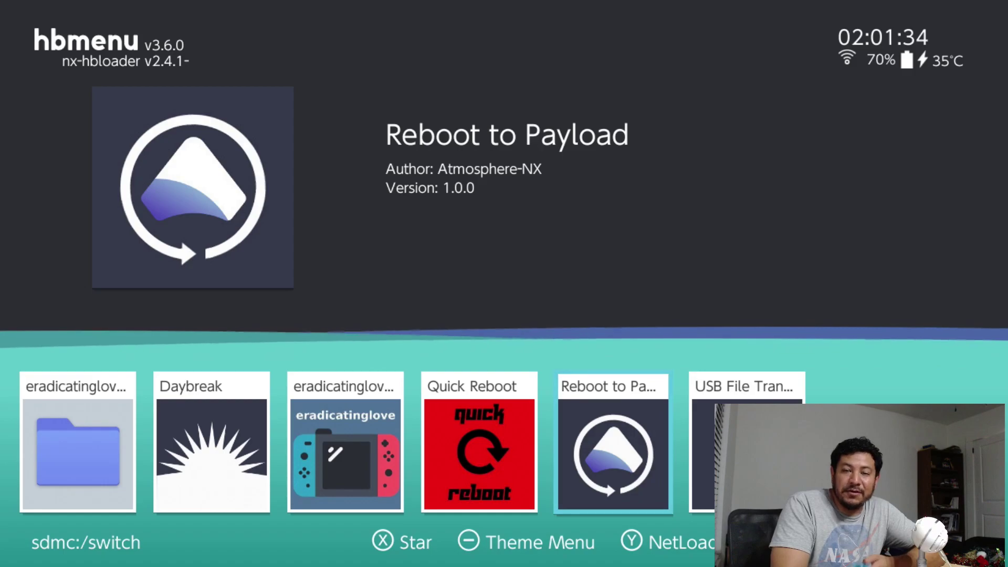
{"action": "key", "text": "Home"}
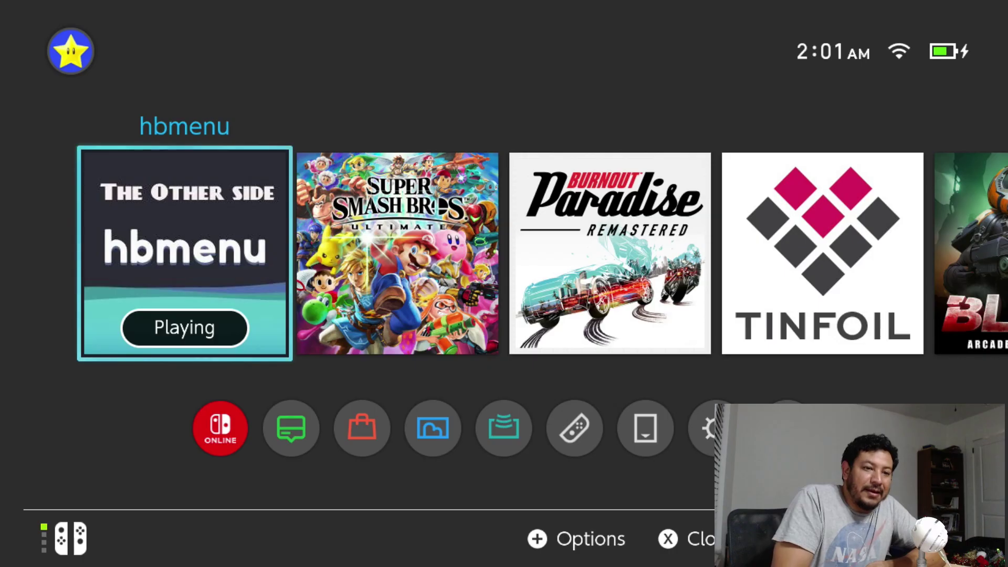
{"action": "key", "text": "Return"}
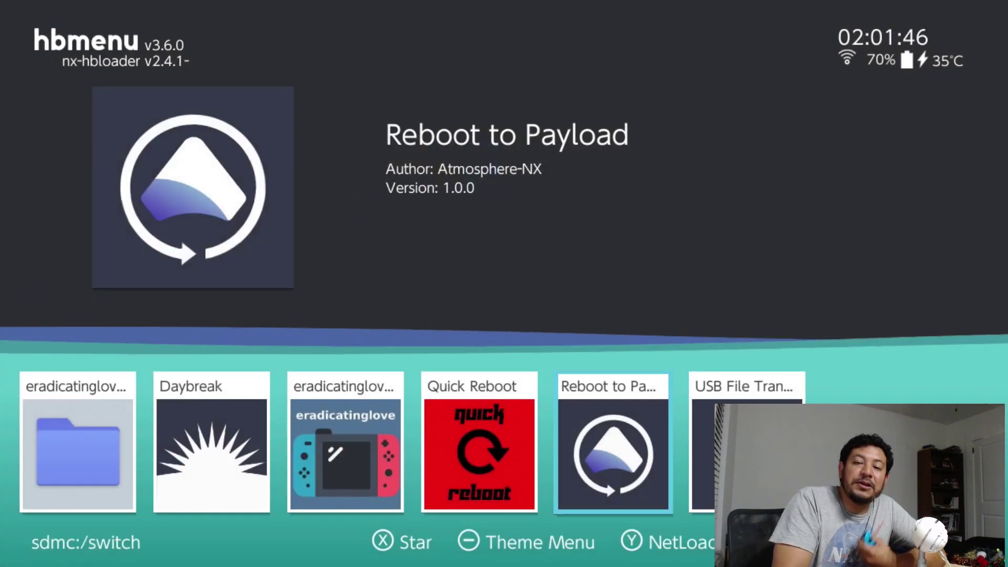
{"action": "key", "text": "Right"}
{"action": "key", "text": "Left"}
{"action": "key", "text": "Left"}
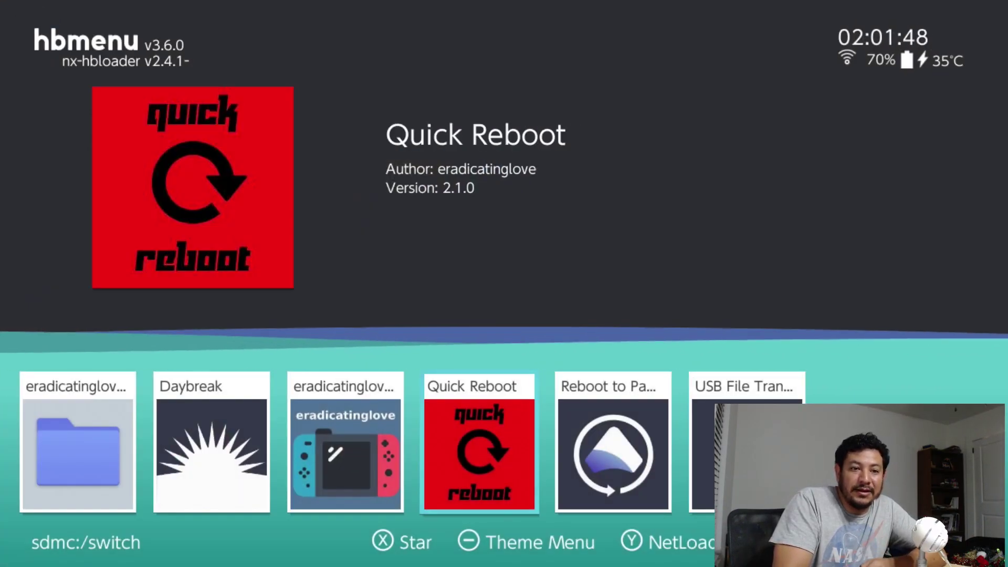
{"action": "key", "text": "Right"}
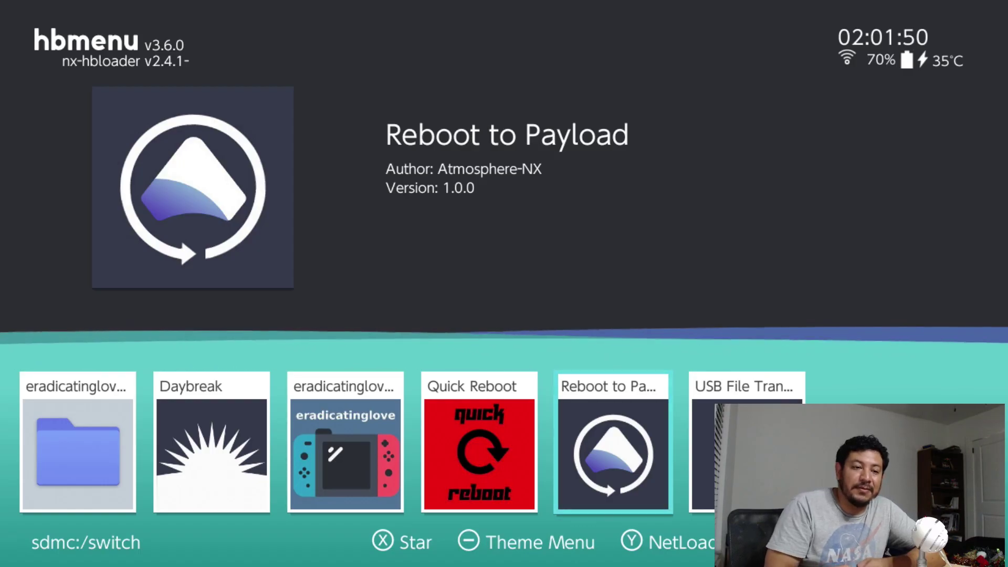
{"action": "key", "text": "Home"}
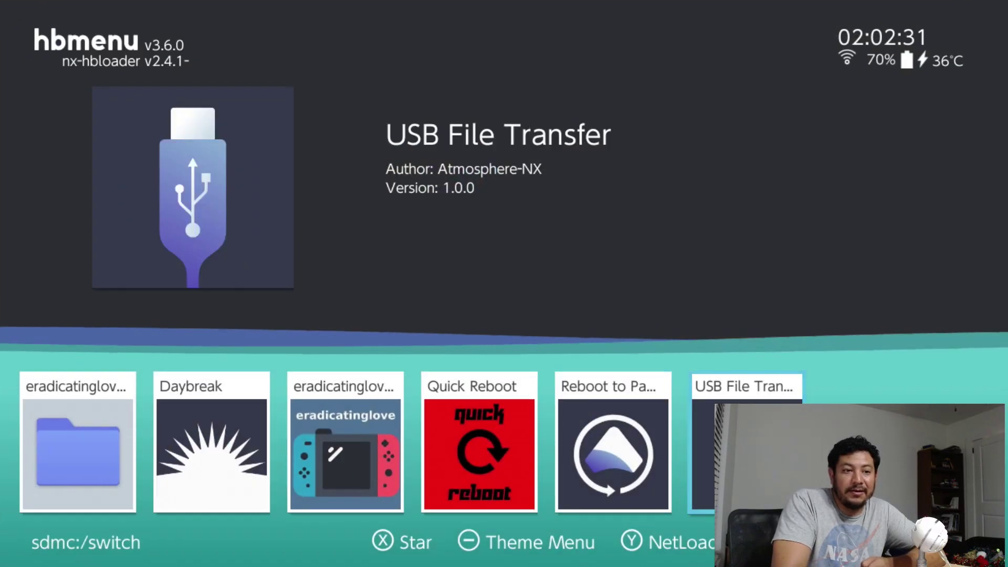
{"action": "key", "text": "Left"}
{"action": "left_click", "coordinate": [212, 441]}
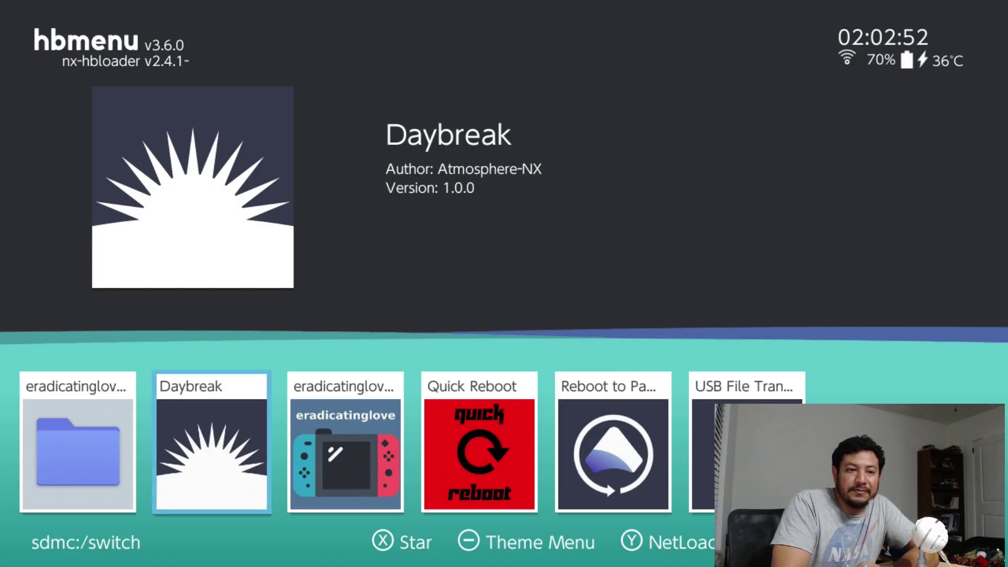
Return to the HOME menu and cancel the prompt to close hbmenu
{"action": "key", "text": "Home"}
{"action": "key", "text": "x"}
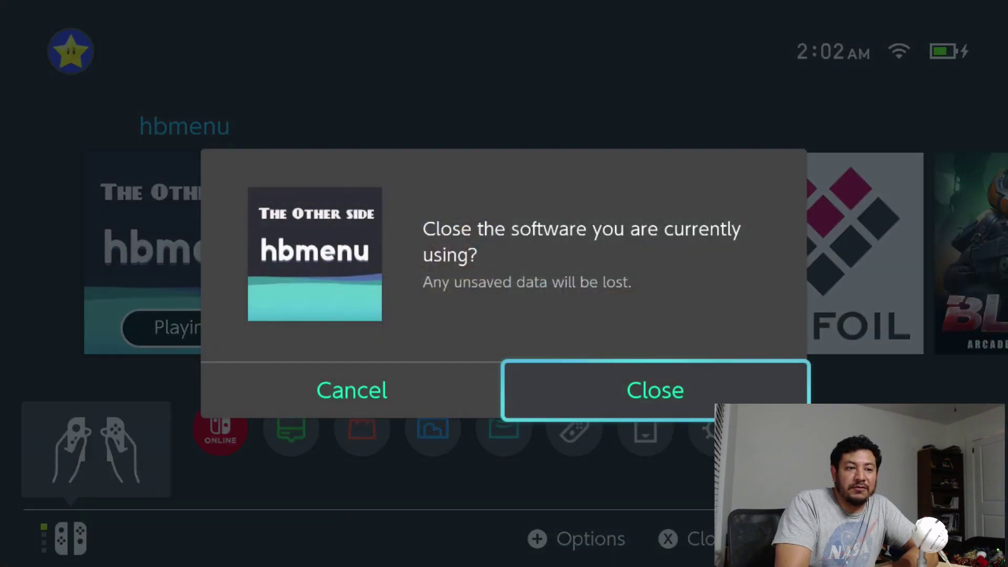
{"action": "key", "text": "a"}
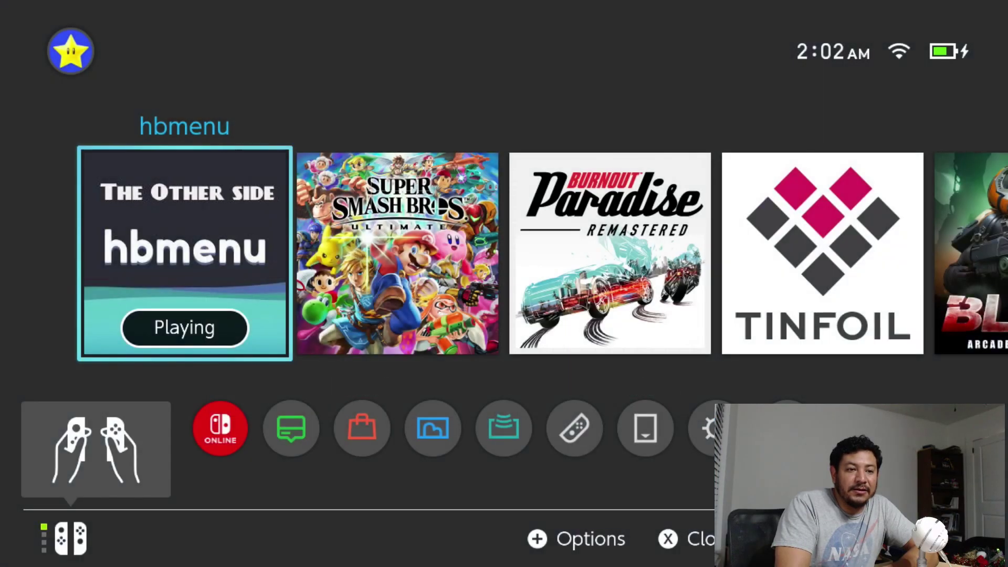
Compare Quick Reboot and Reboot to Payload in hbmenu, ending on Quick Reboot 2.1.0
{"action": "key", "text": "Right"}
{"action": "key", "text": "Right"}
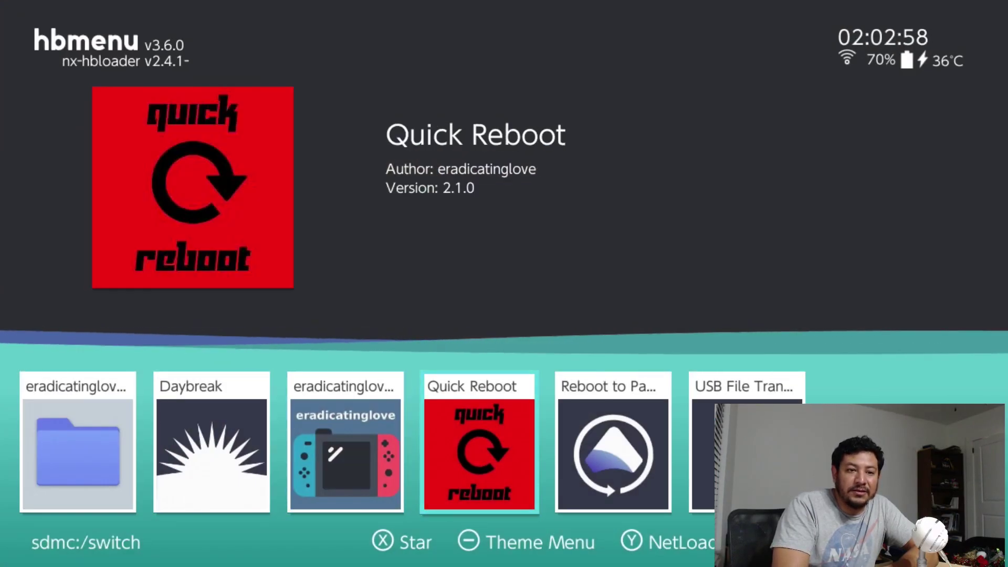
{"action": "key", "text": "Right"}
{"action": "key", "text": "Left"}
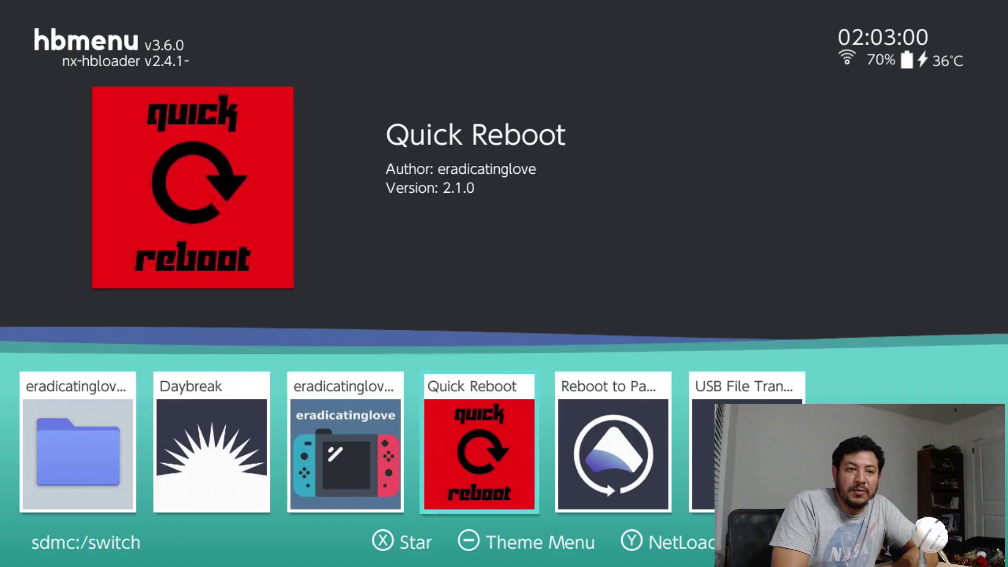
{"action": "key", "text": "Right"}
{"action": "key", "text": "Left"}
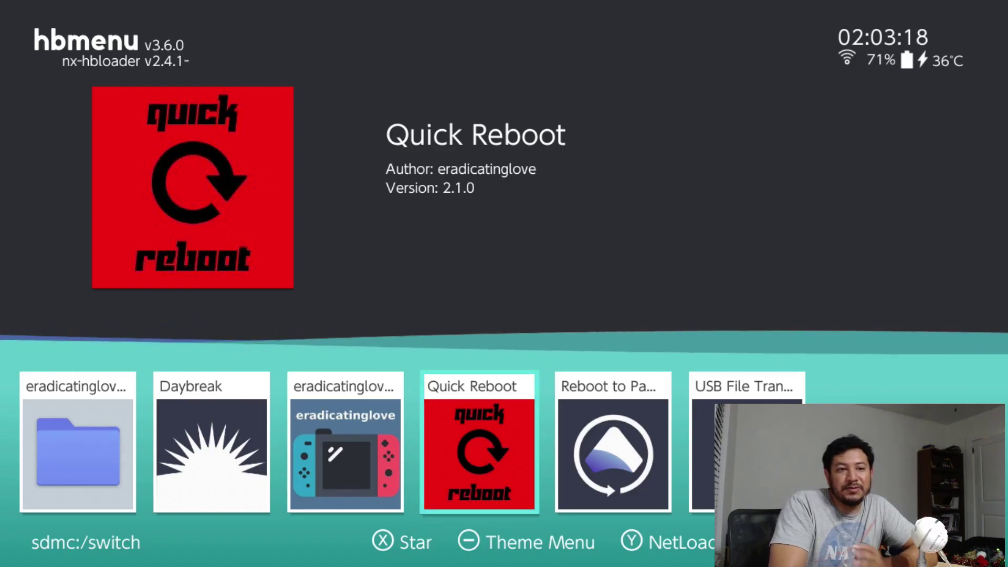
{"action": "key", "text": "Right"}
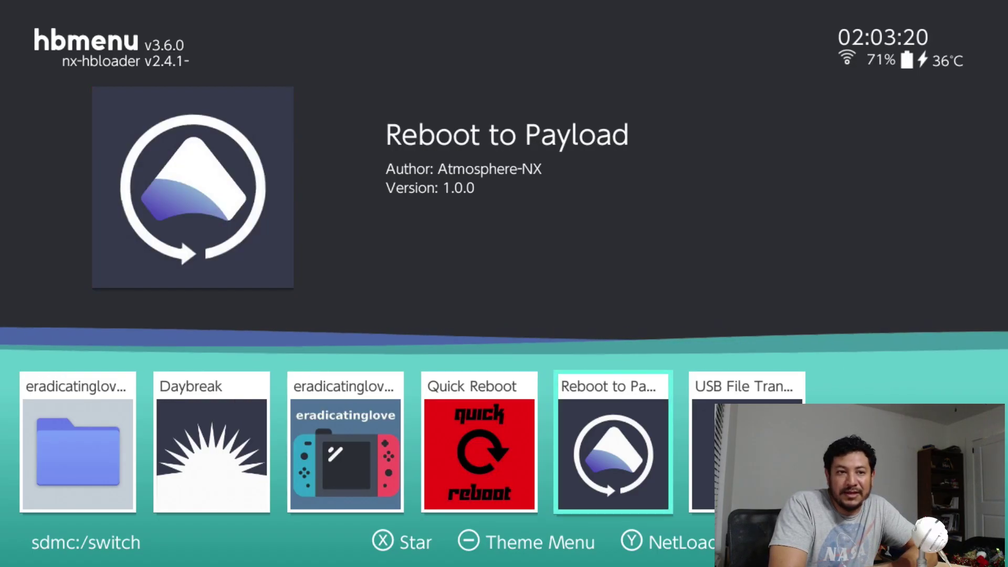
{"action": "key", "text": "Left"}
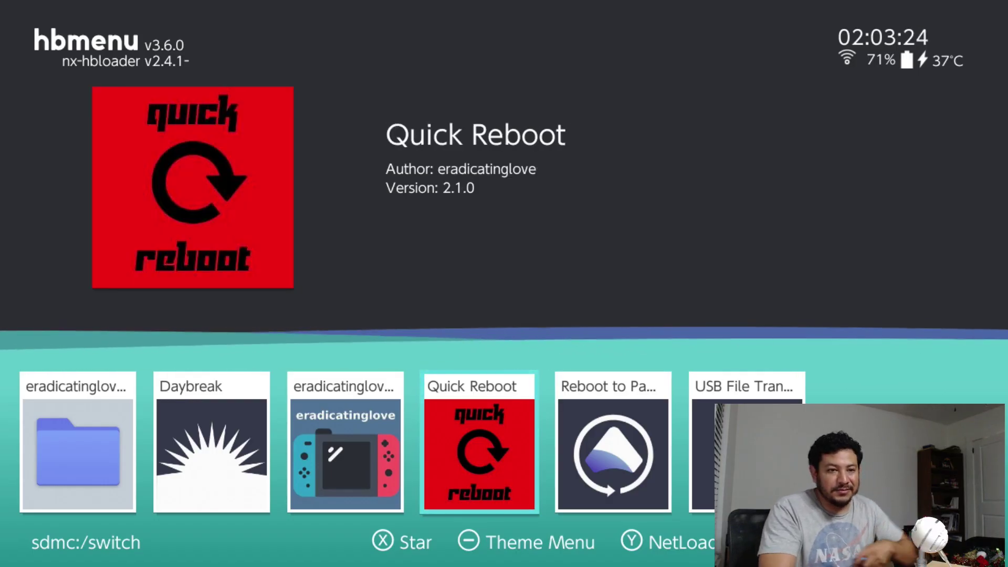
{"action": "key", "text": "Return"}
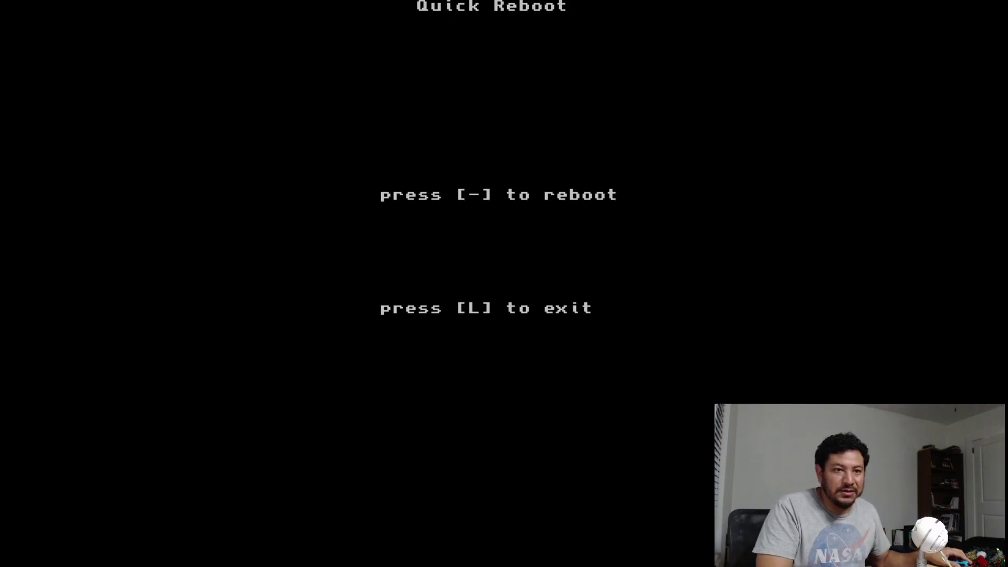